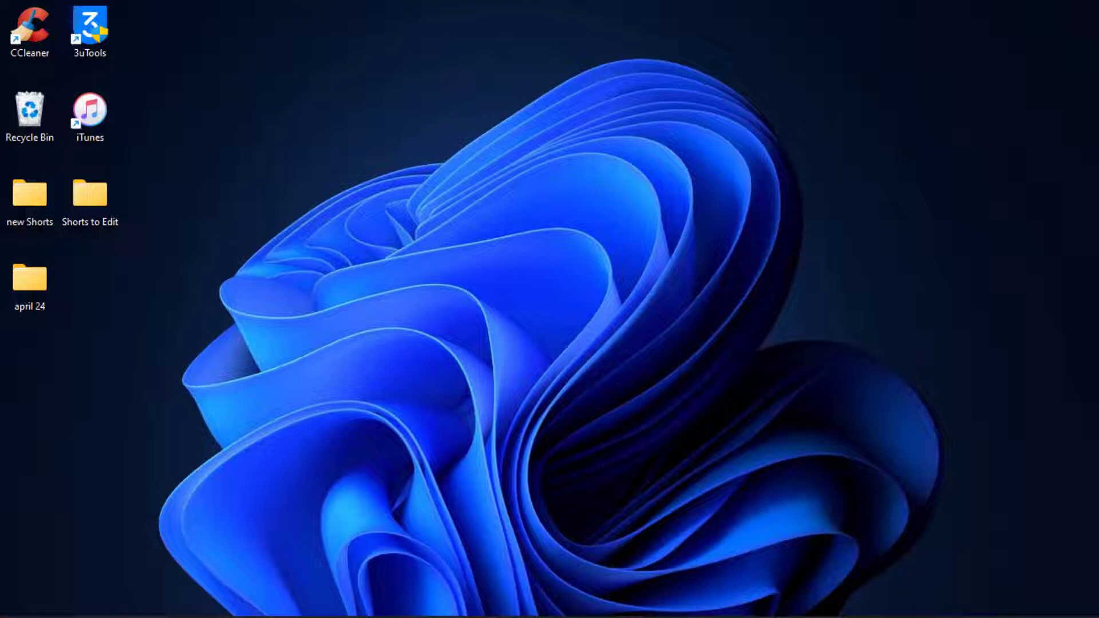
Step: Search Google for 'activision' from a new Chrome tab
mouse_move(837, 614)
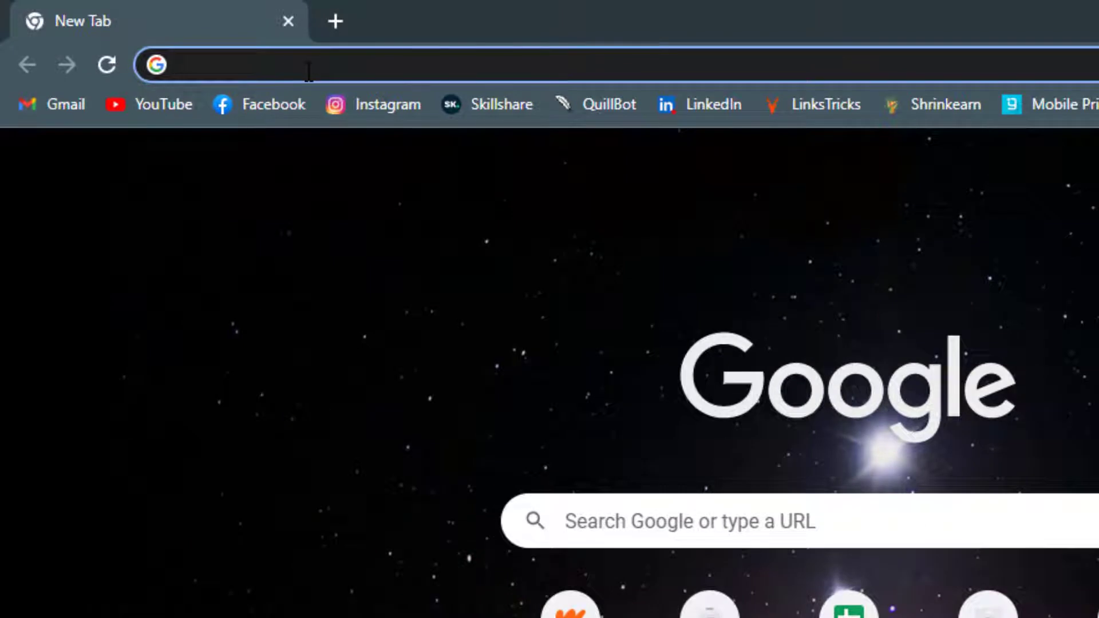
type("activision")
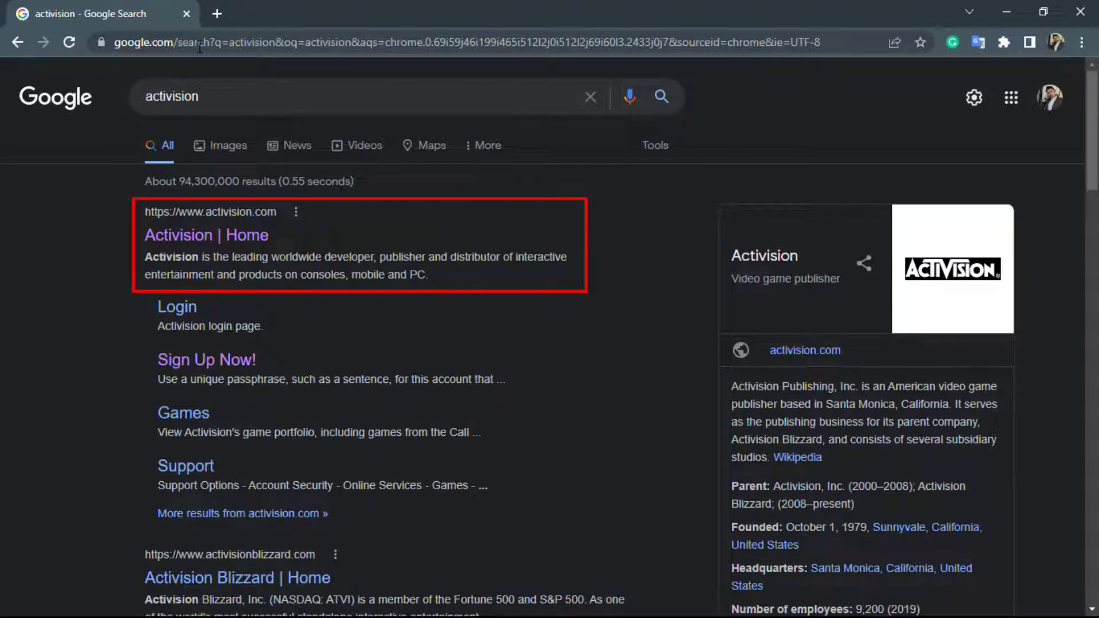
Step: Open the official 'Activision | Home' search result
left_click(172, 235)
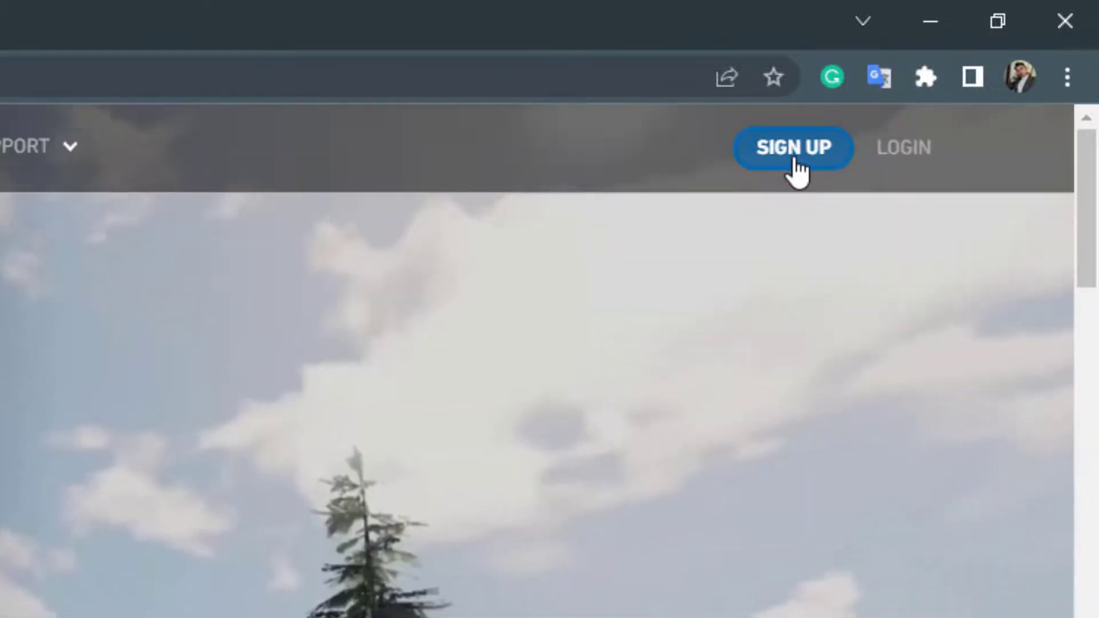
Step: Open the Sign Up form and enter the account e-mail in both Email Address and Retype Email
left_click(795, 158)
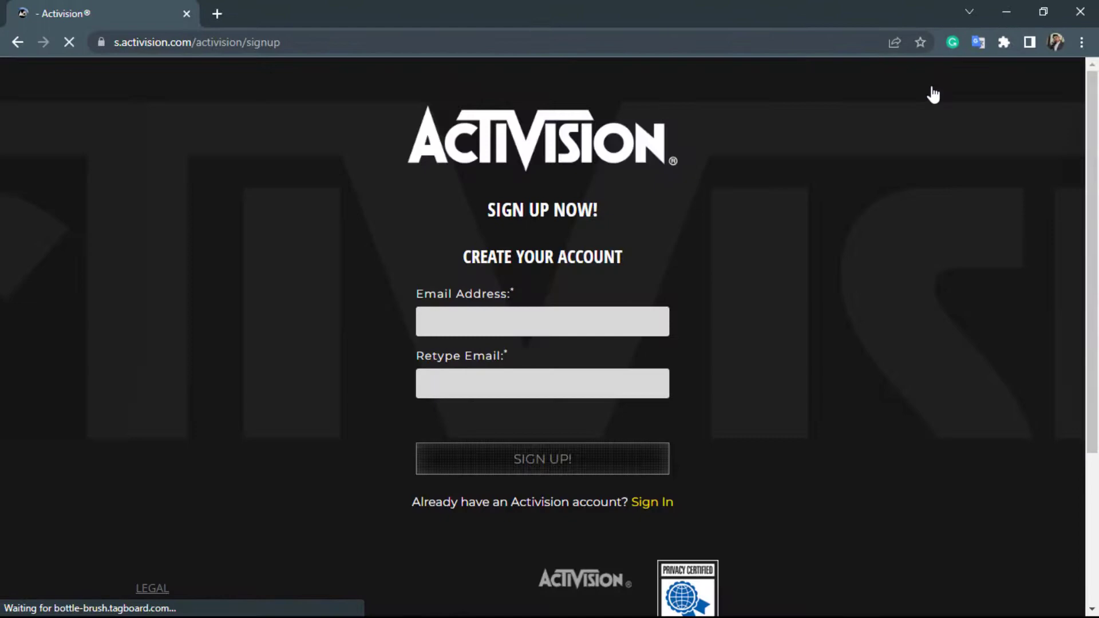
scroll(915, 167, "down", 1)
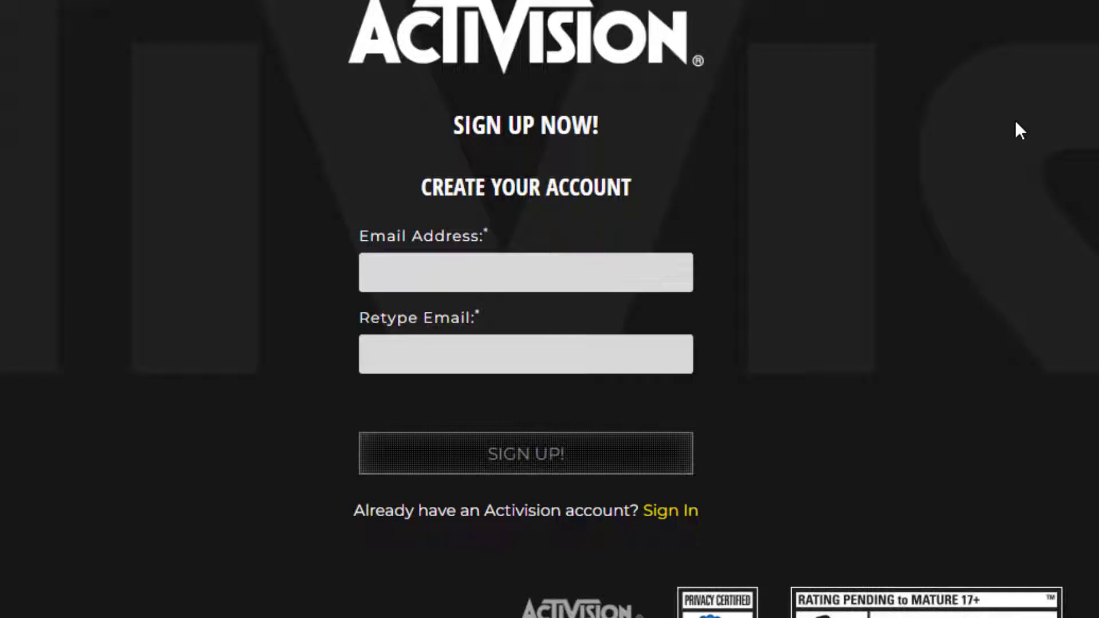
left_click(590, 277)
key("ctrl+v")
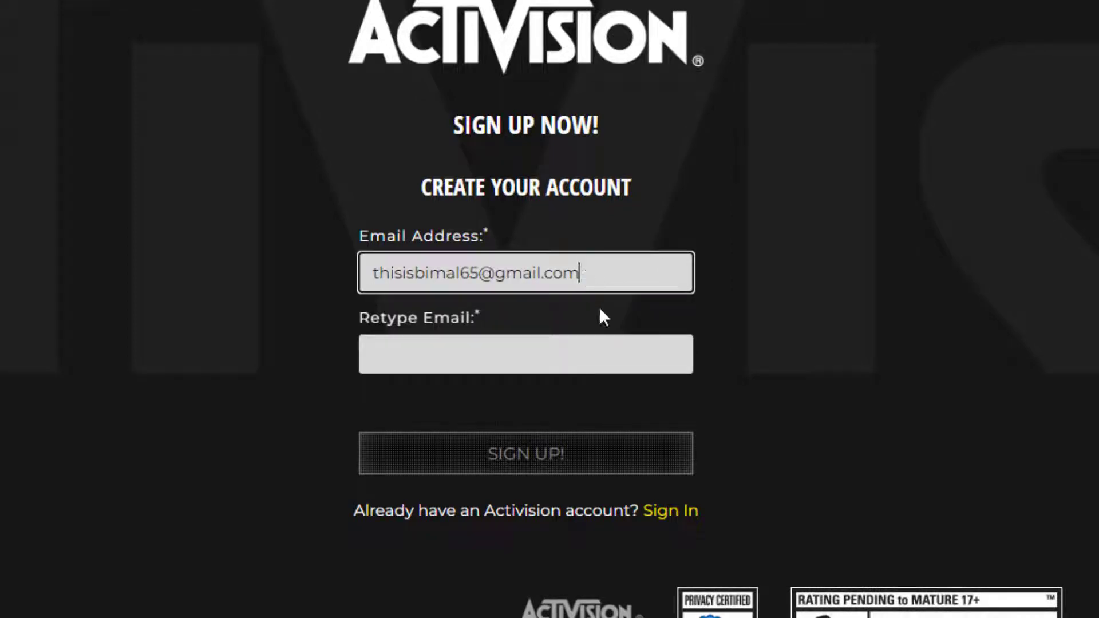
left_click(573, 344)
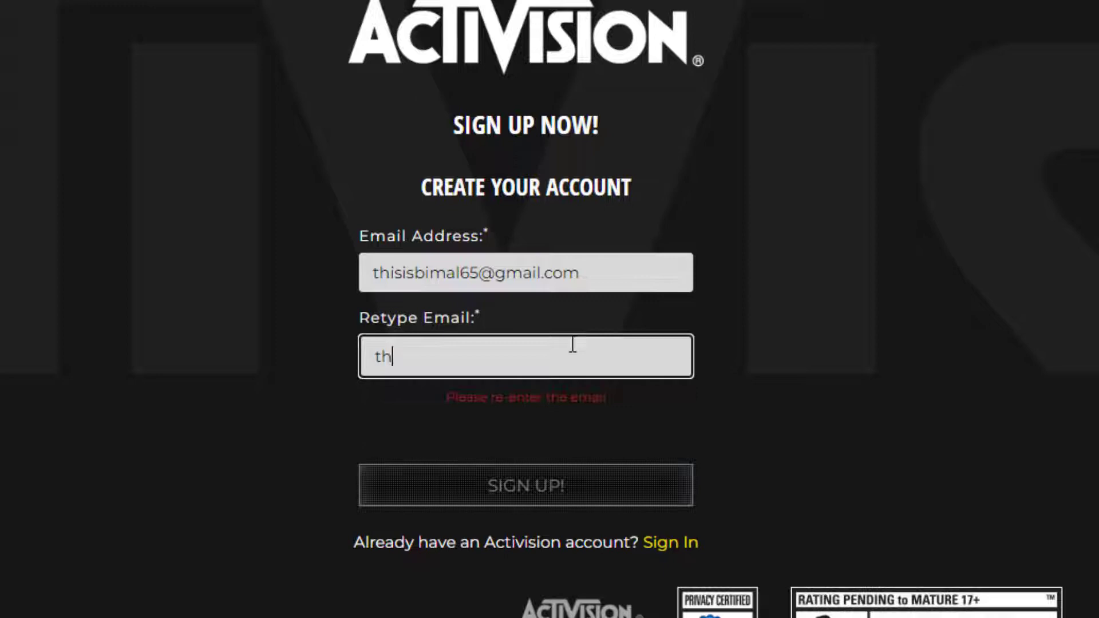
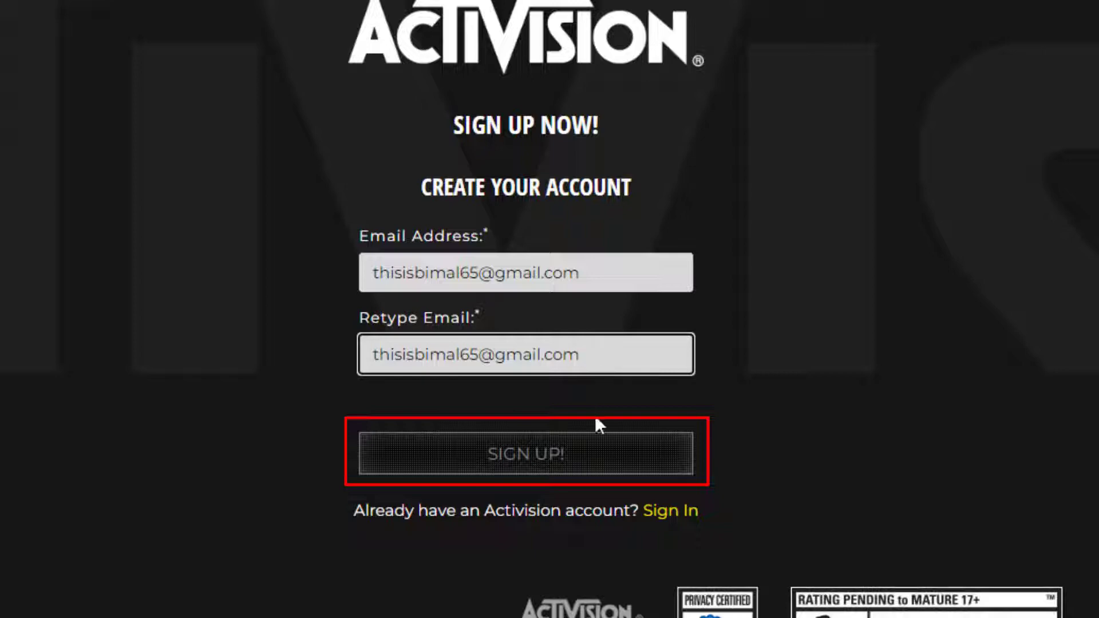
Step: Submit the e-mail step and enter the chosen username as the Activision ID
left_click(586, 457)
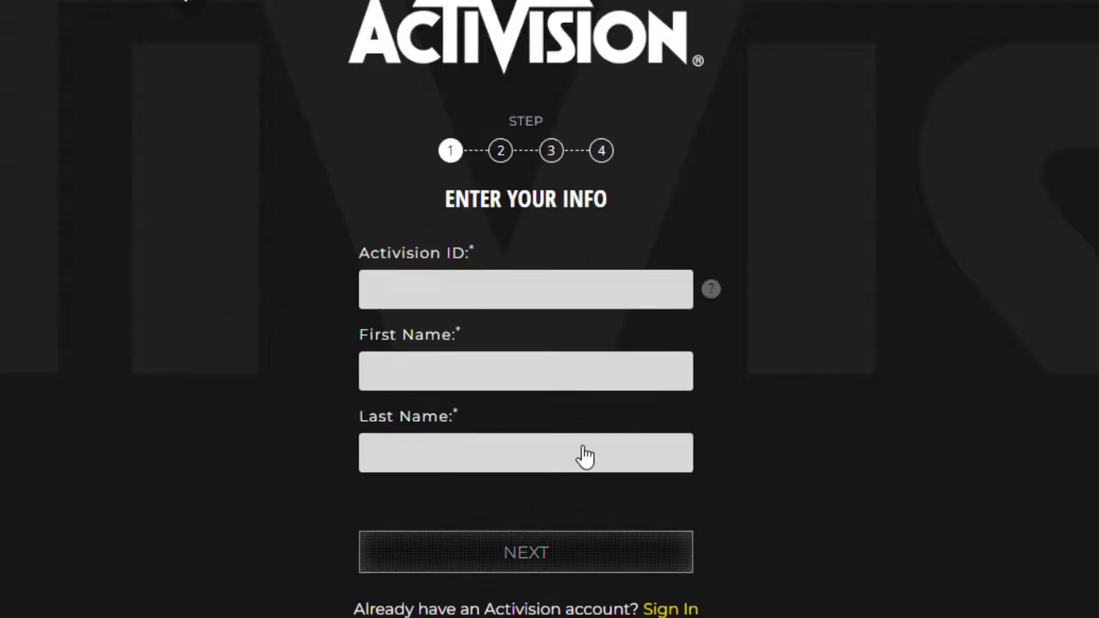
scroll(585, 457, "down", 1)
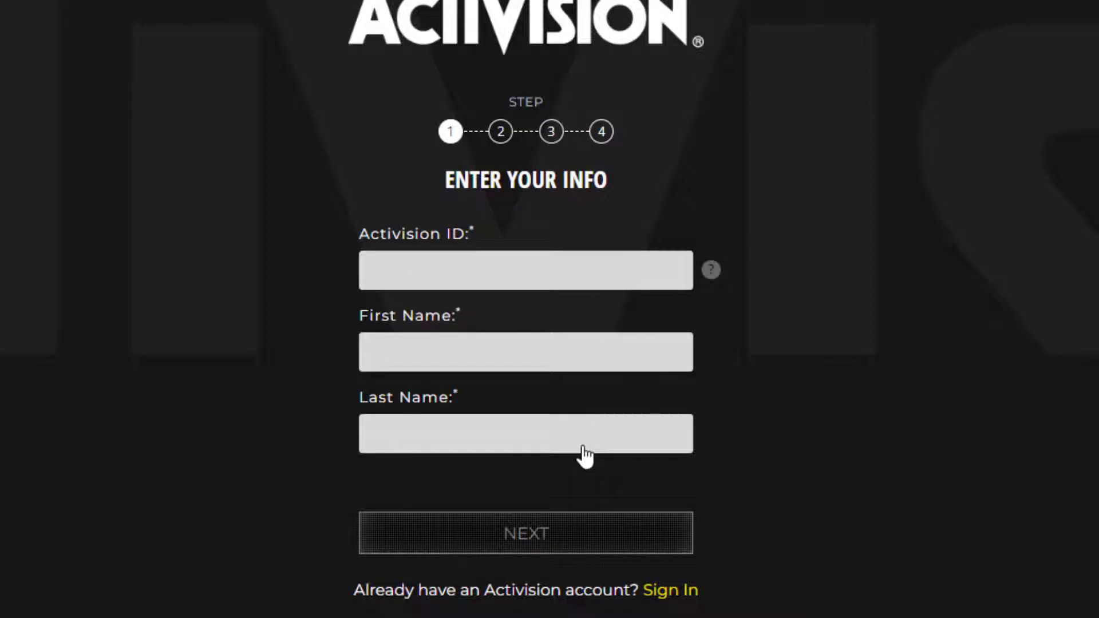
left_click(435, 276)
left_click(712, 273)
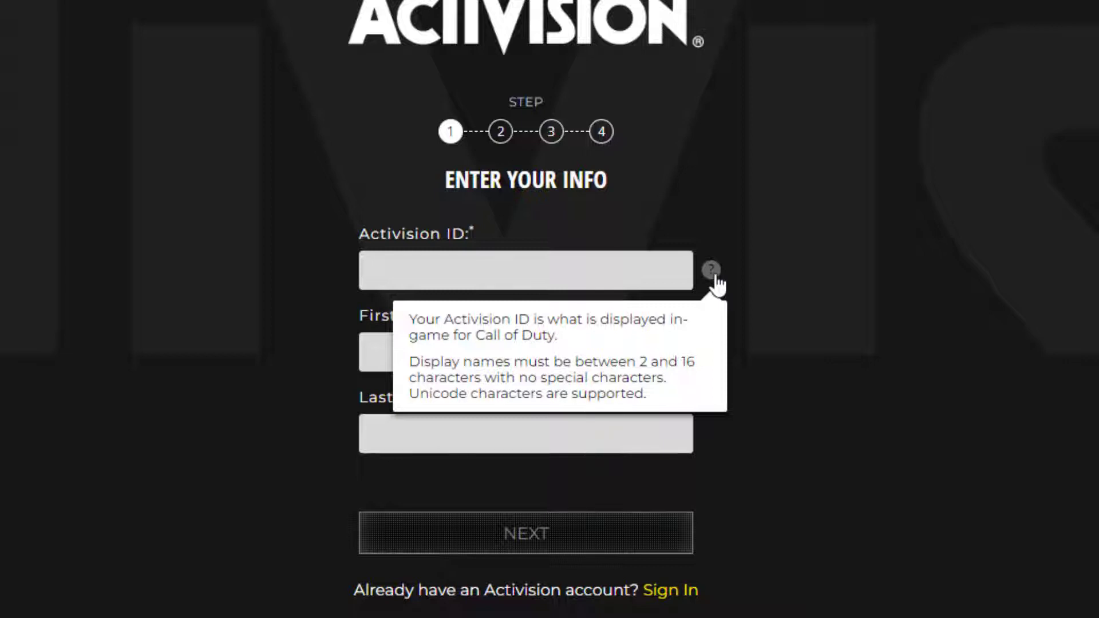
left_click(624, 267)
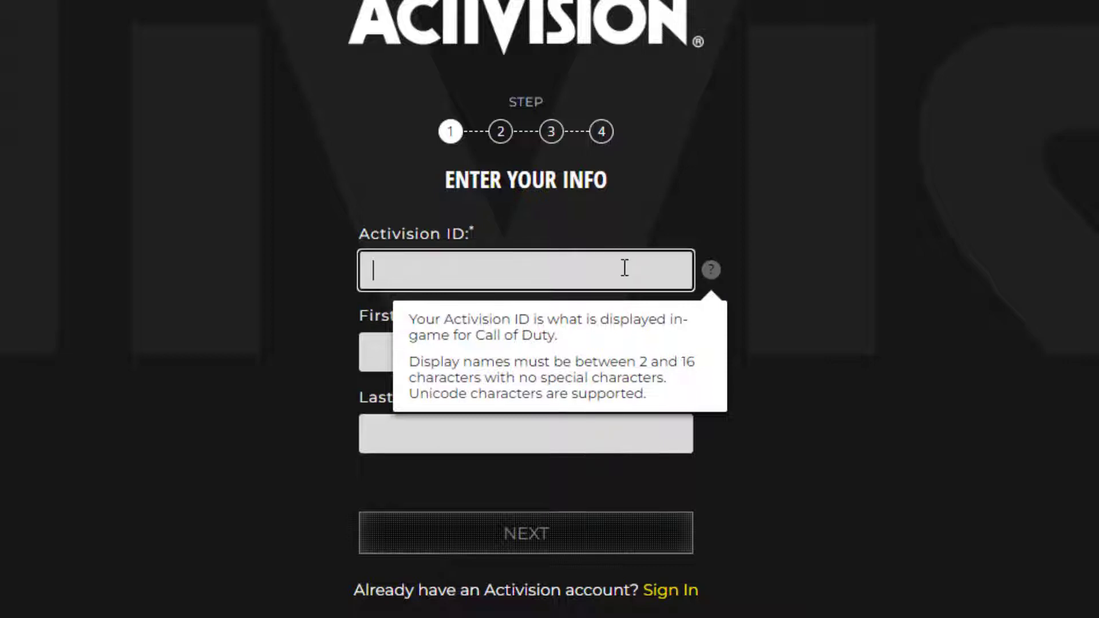
type("thisisbimal65")
left_click(713, 277)
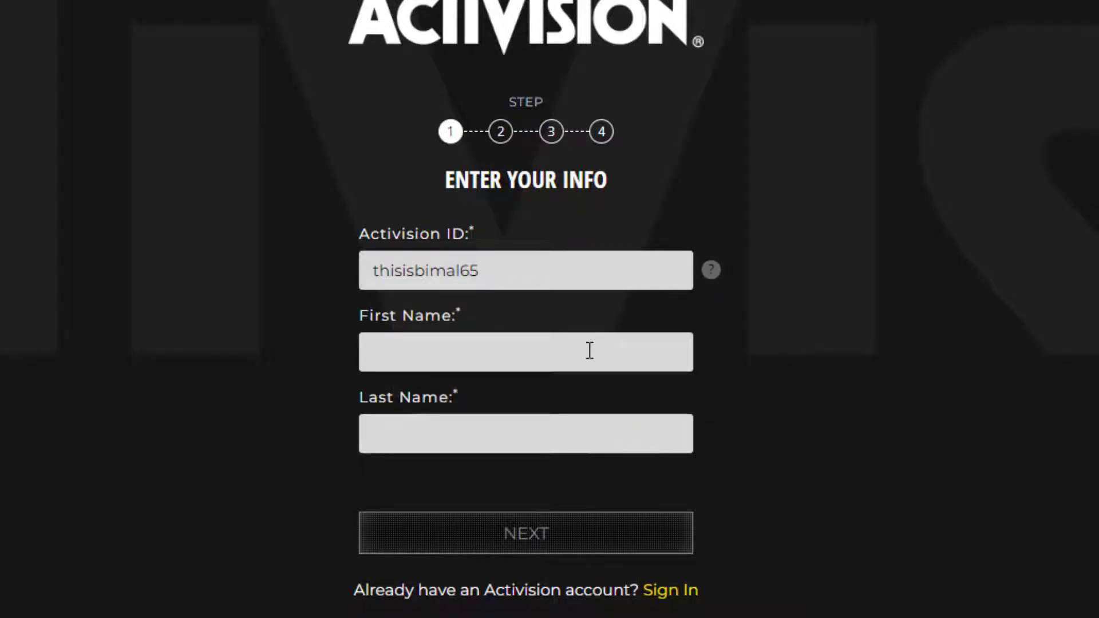
Step: Fill First Name and Last Name from saved details and continue with NEXT
left_click(590, 350)
left_click(575, 392)
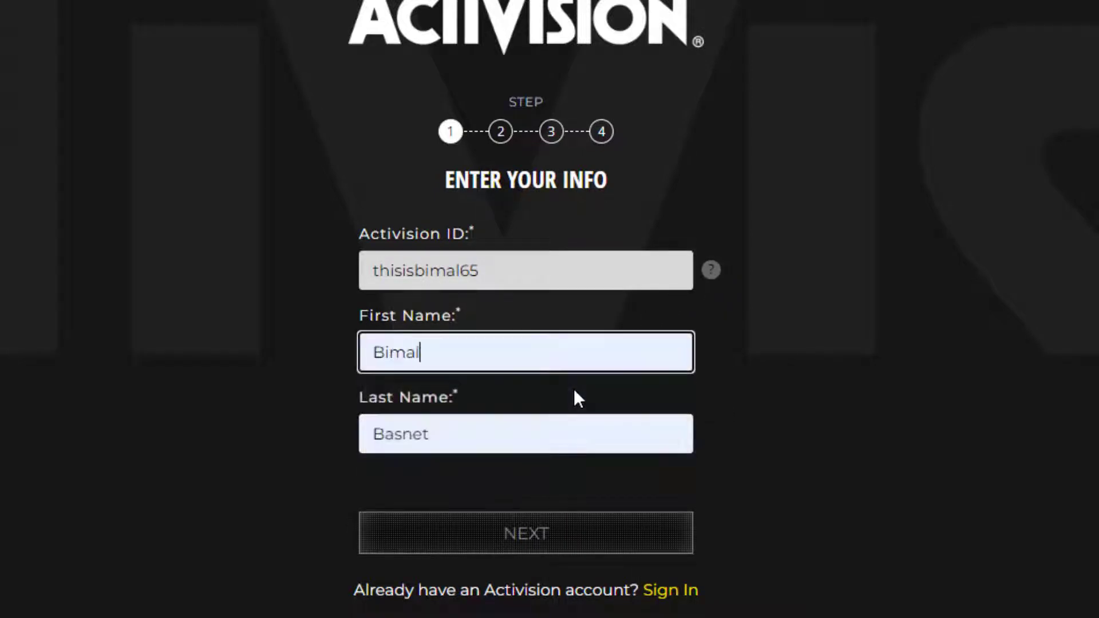
scroll(578, 395, "down", 2)
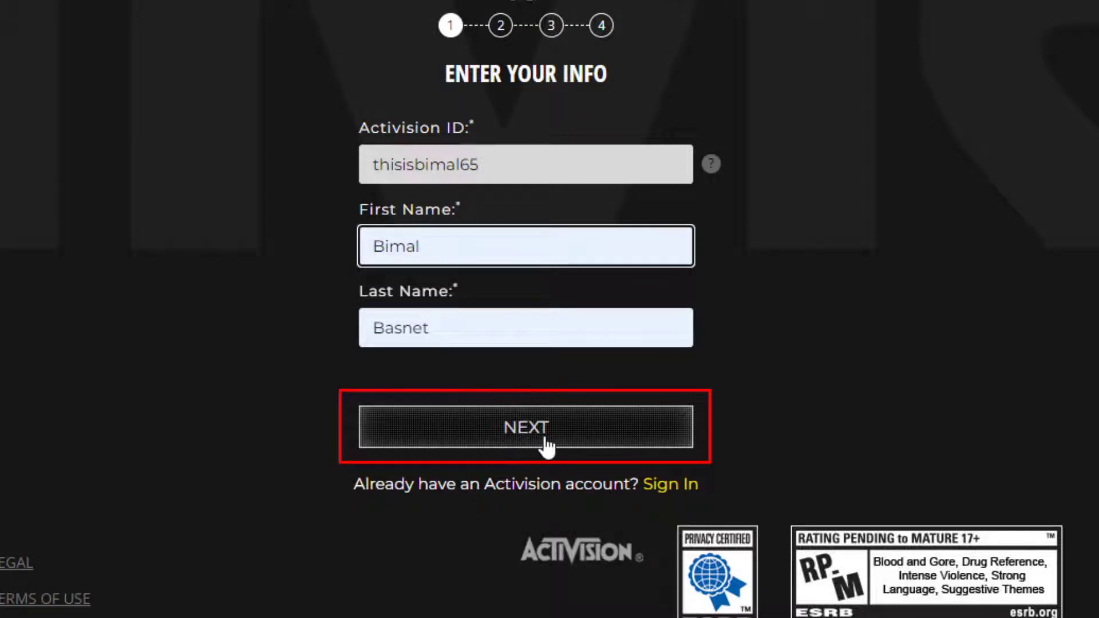
left_click(563, 446)
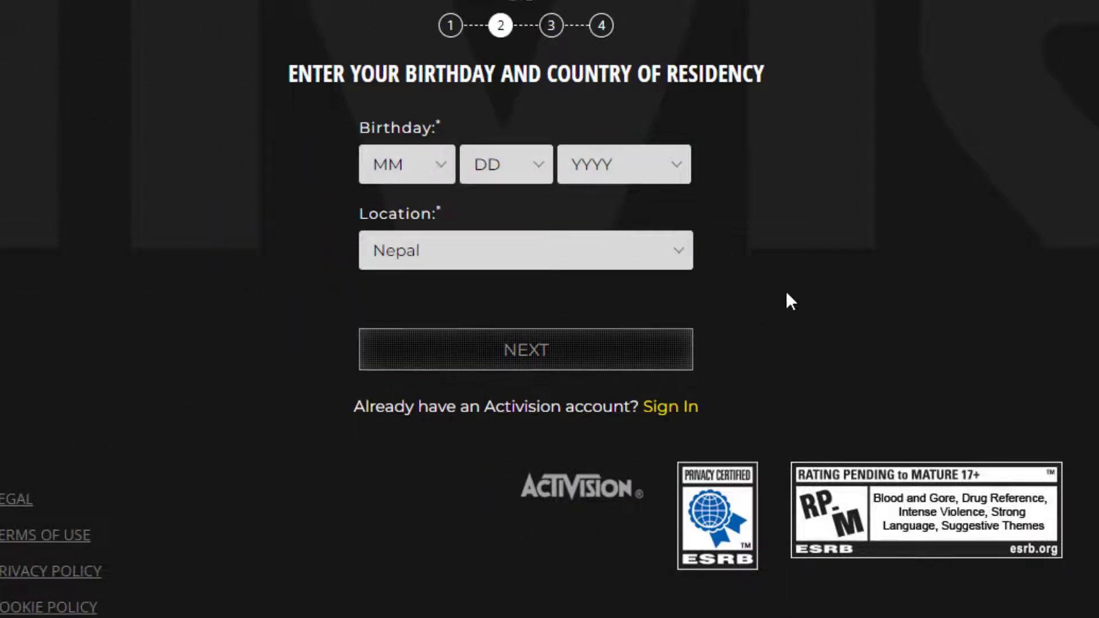
Step: Pick month 2, day 20, year 2002 as the birthday and Nepal as Location
scroll(787, 293, "up", 2)
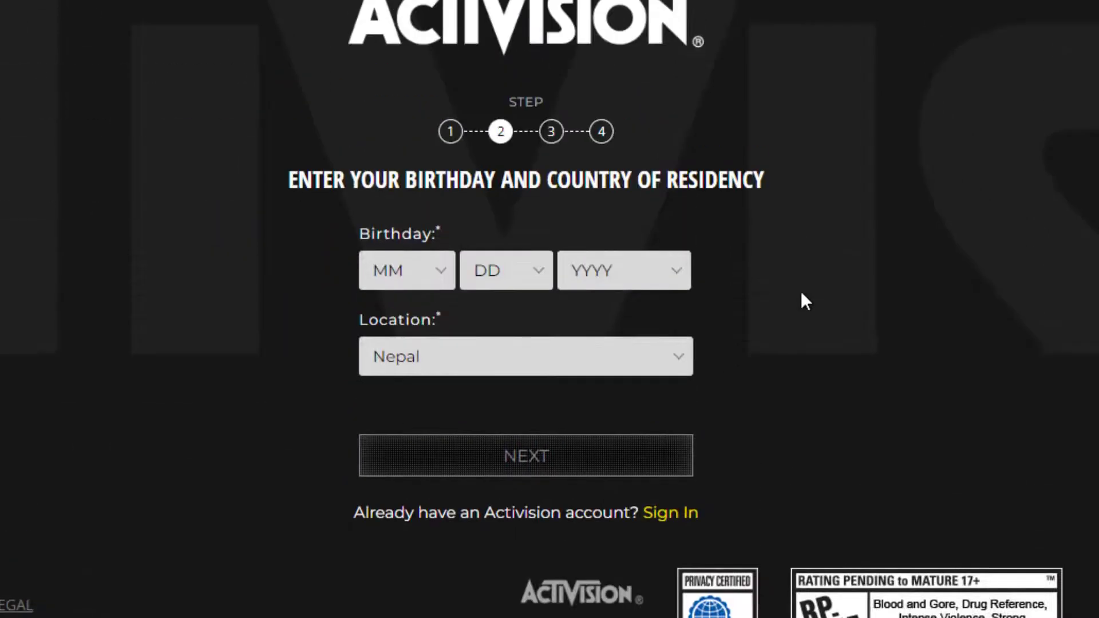
left_click(443, 274)
left_click(363, 349)
left_click(507, 270)
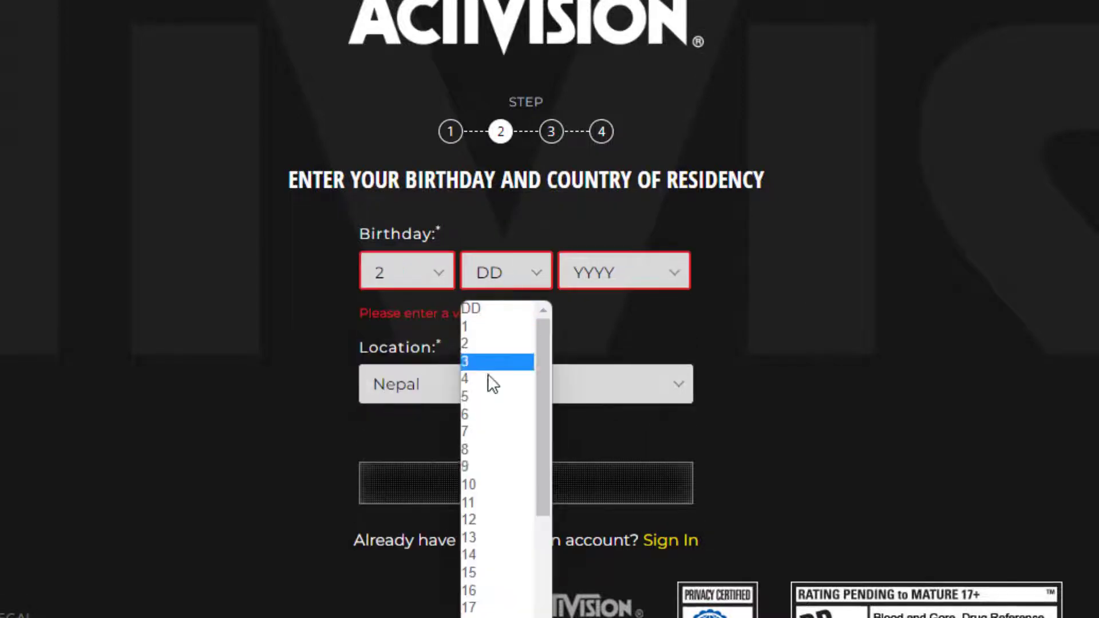
scroll(504, 515, "down", 2)
left_click(504, 596)
left_click(624, 270)
scroll(603, 572, "down", 2)
left_click(604, 596)
scroll(799, 343, "down", 2)
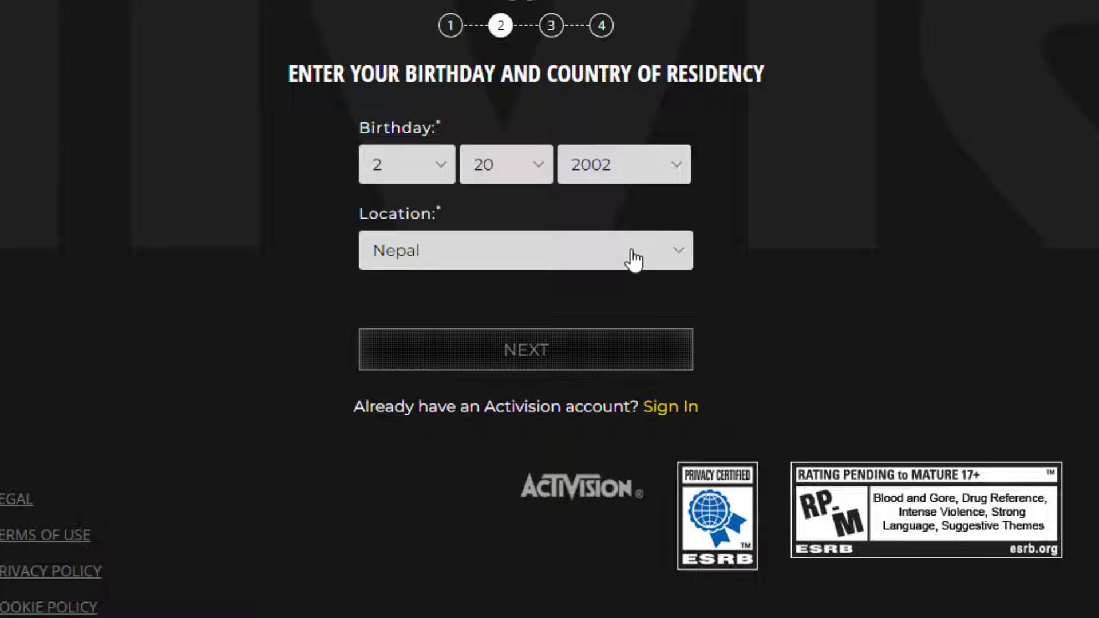
left_click(674, 265)
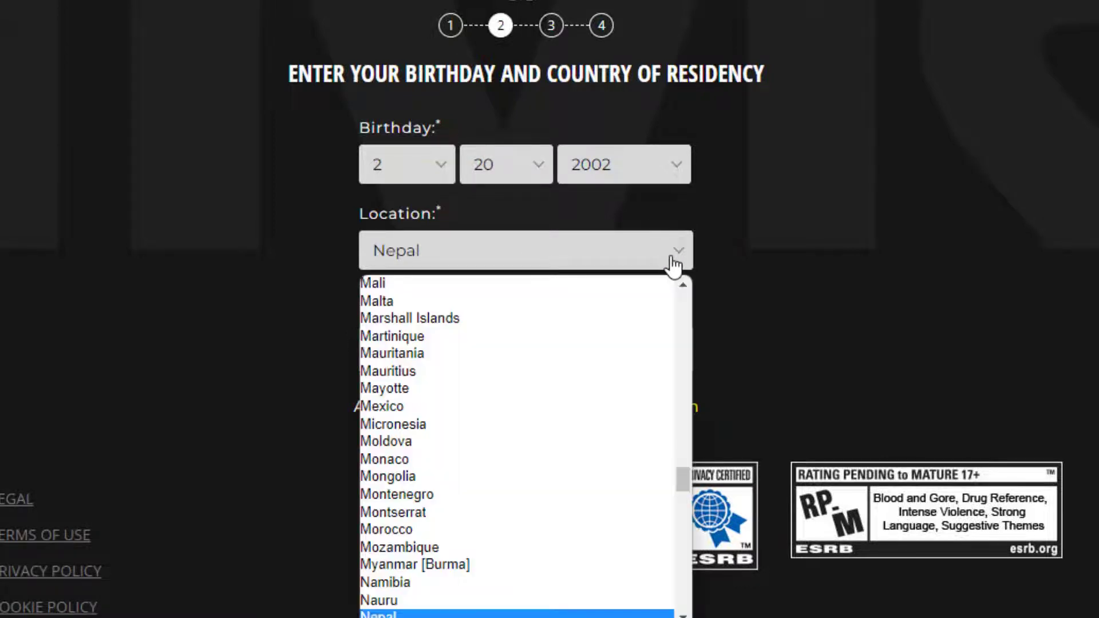
left_click(675, 266)
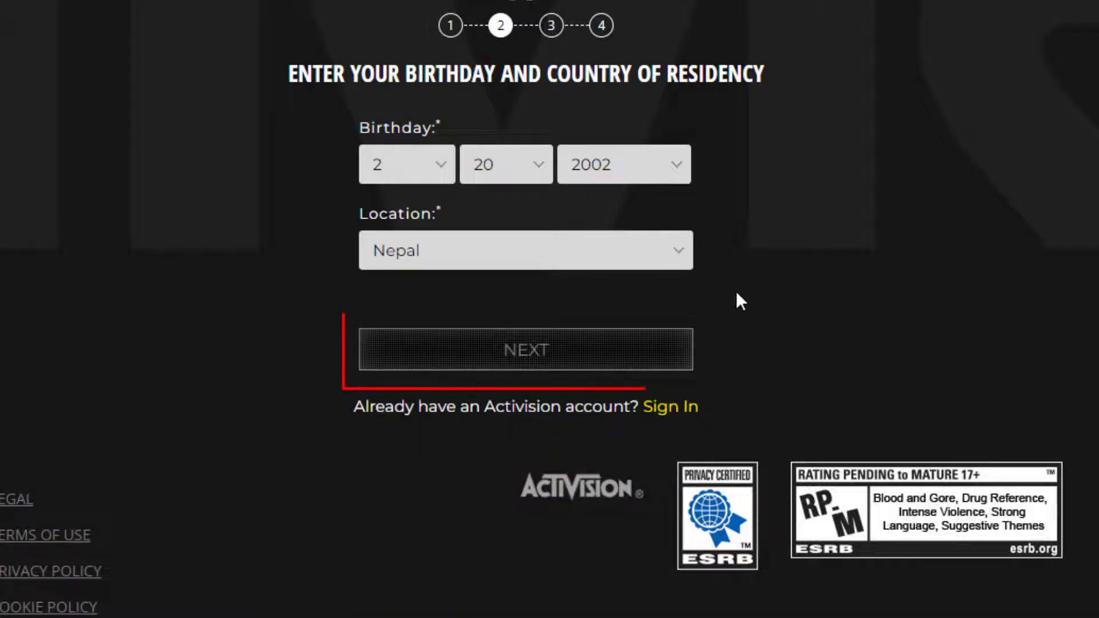
Step: Advance to step 3, Create a Password, and type the new account password
left_click(599, 352)
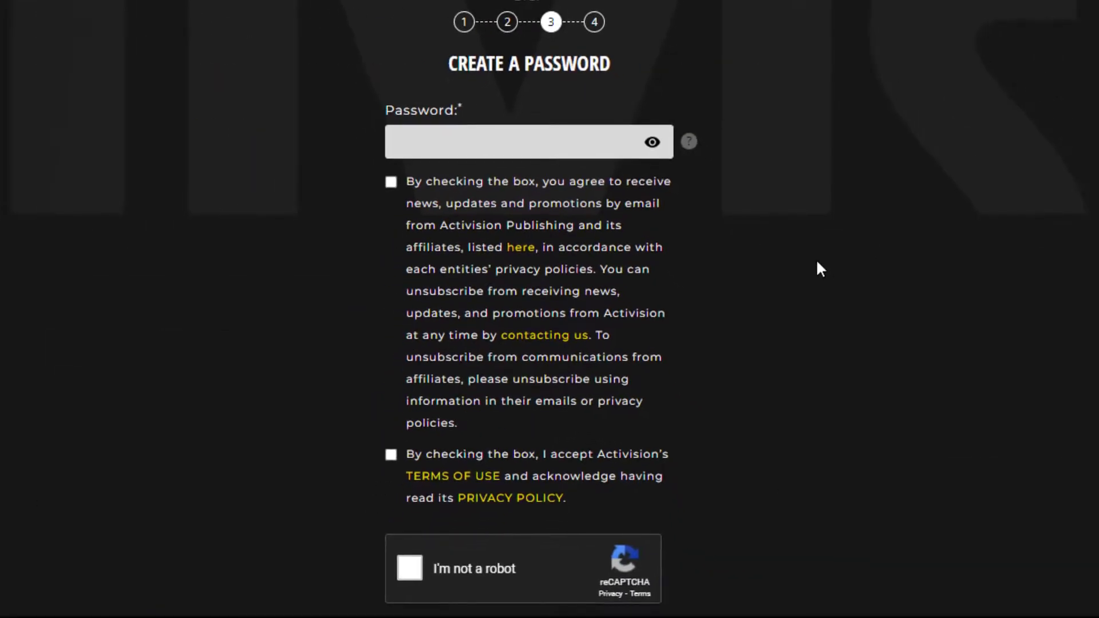
scroll(739, 259, "up", 2)
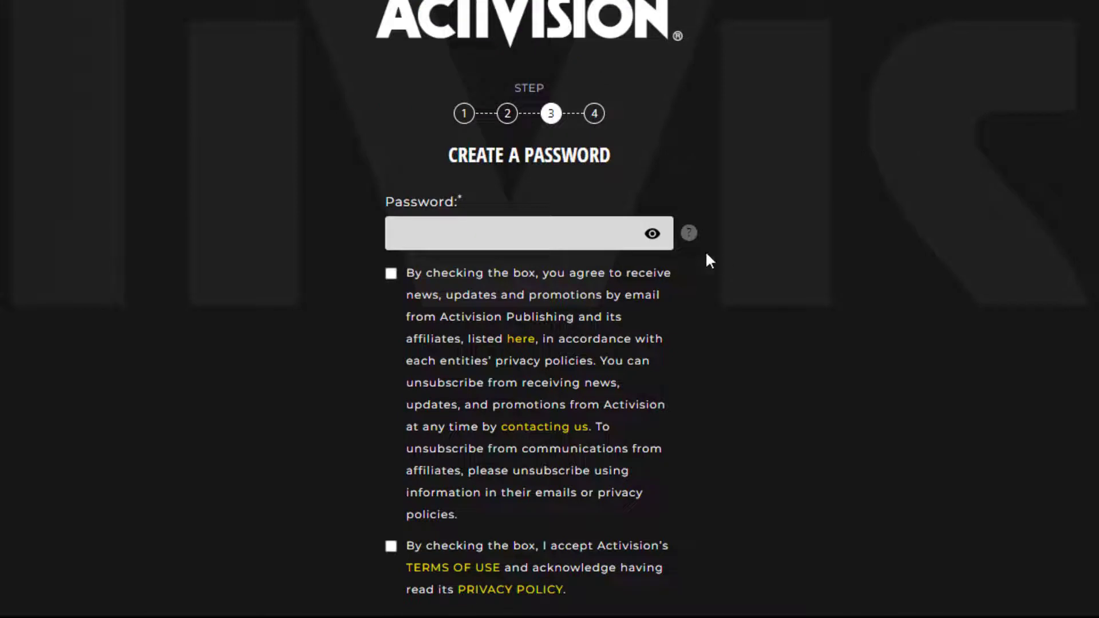
left_click(587, 241)
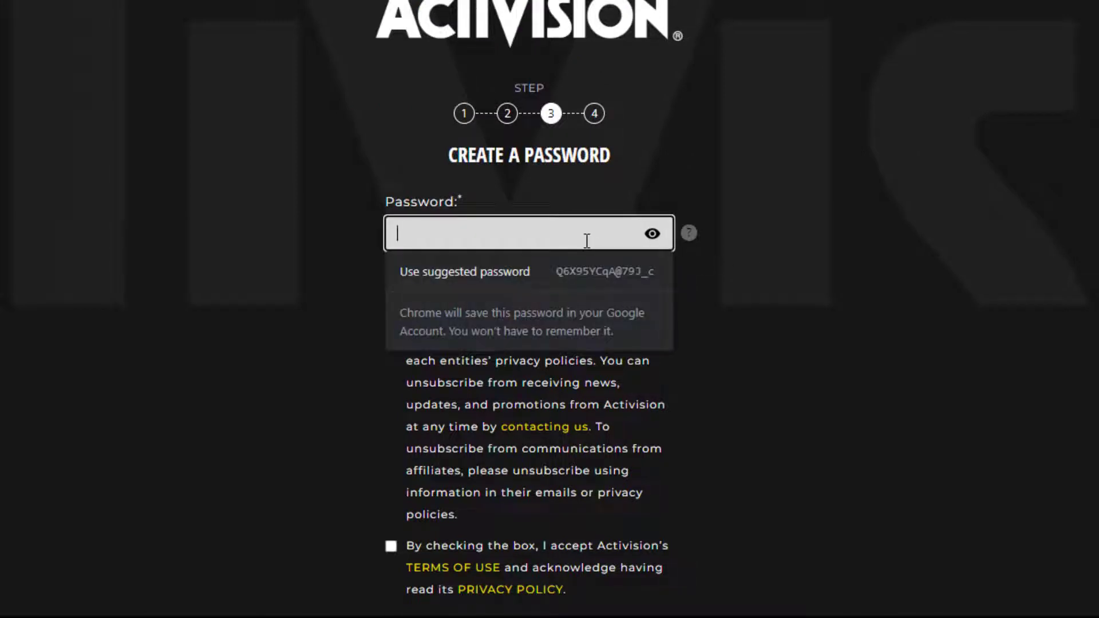
type("**********")
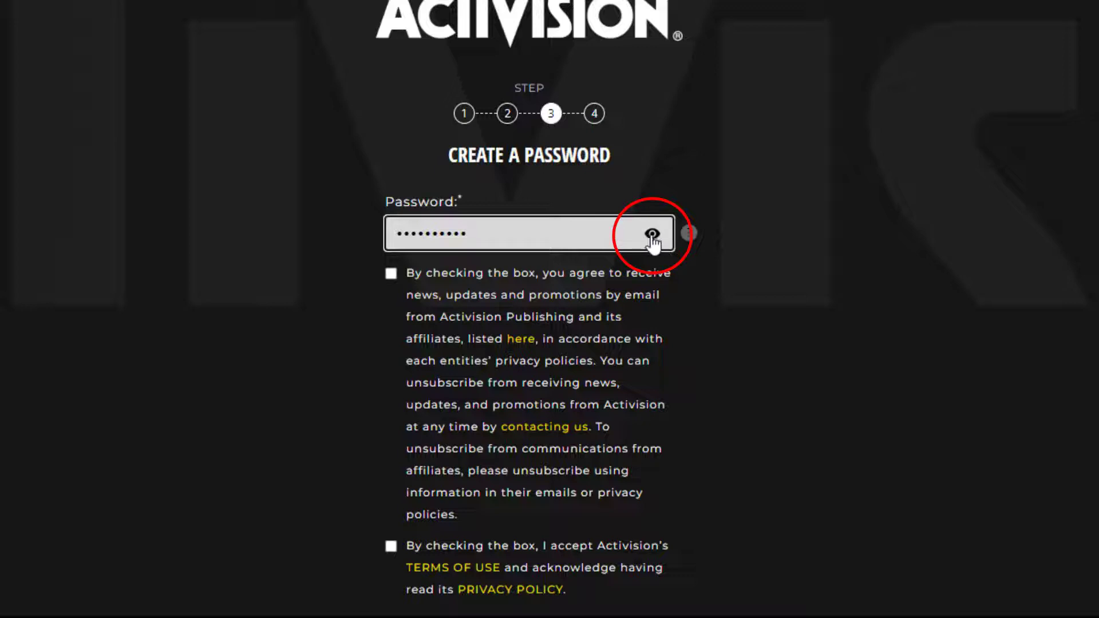
Step: Tick both agreement boxes, pass the reCAPTCHA, and submit the password step with NEXT
scroll(830, 259, "down", 3)
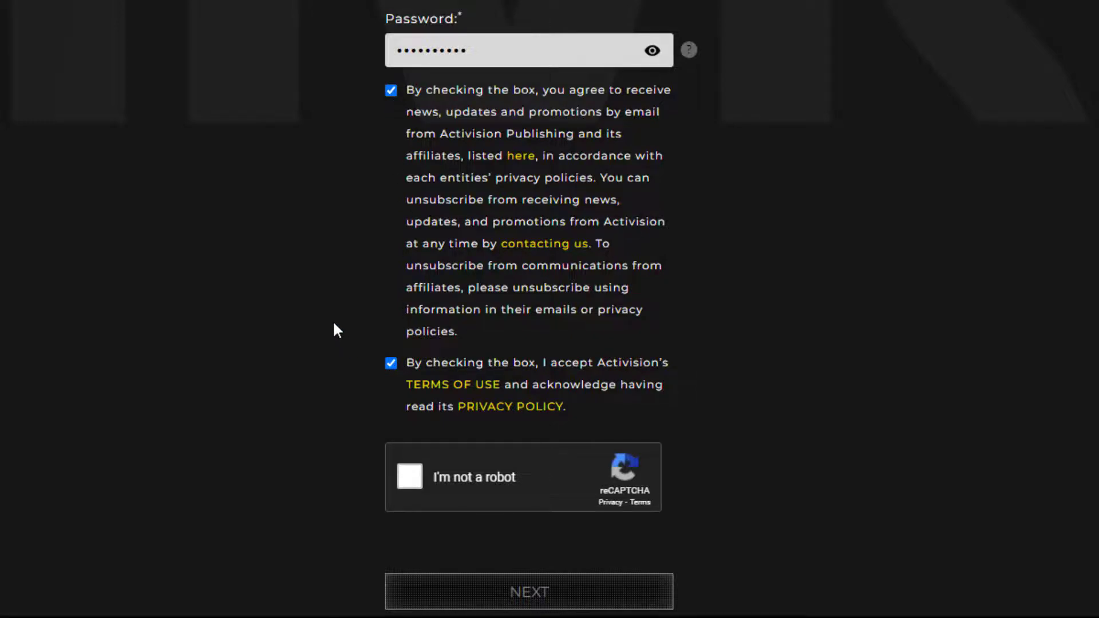
scroll(335, 324, "down", 5)
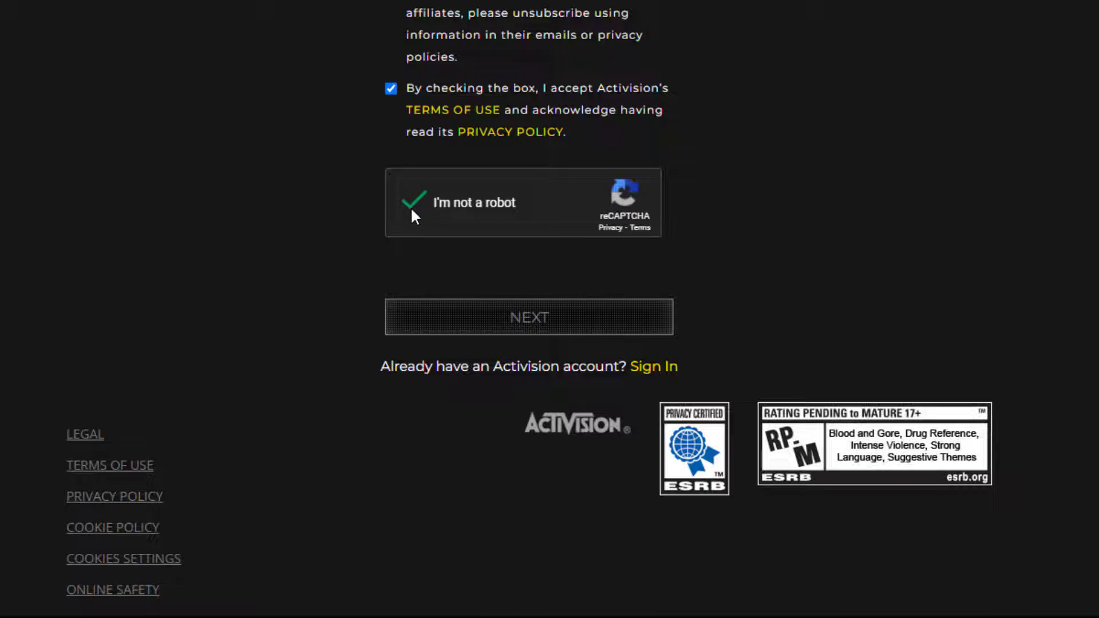
left_click(599, 320)
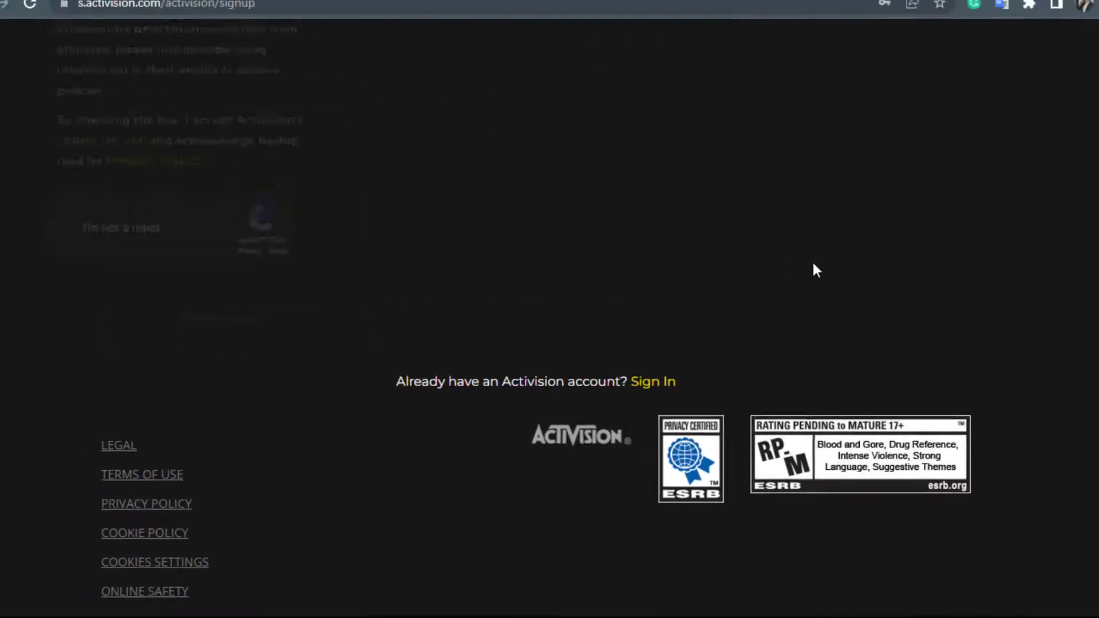
Step: Scroll through step 4, Connected Accounts, to view the PlayStation, Xbox and Battle.net options
scroll(813, 266, "up", 4)
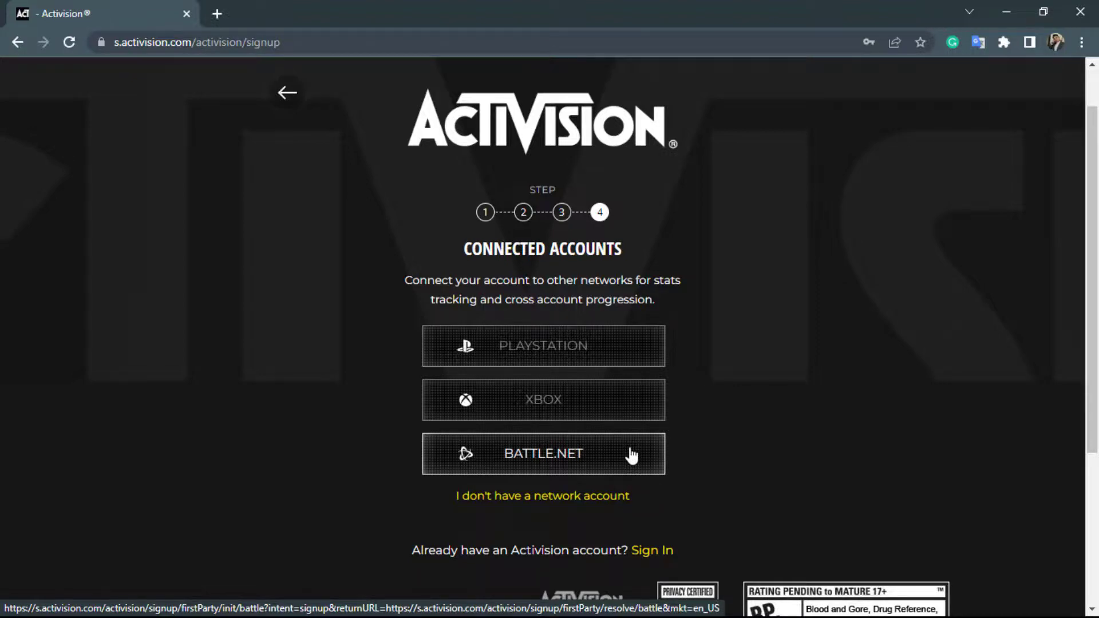
scroll(632, 457, "down", 1)
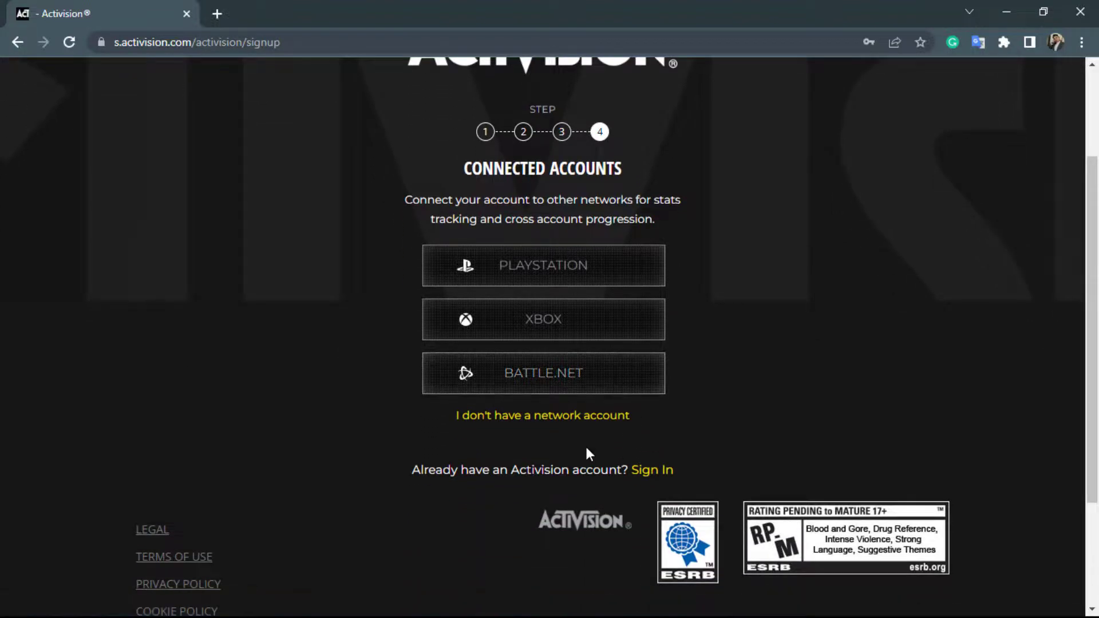
Step: Choose 'I don't have a network account', decline Chrome's password saving, and skip two-factor setup
left_click(563, 425)
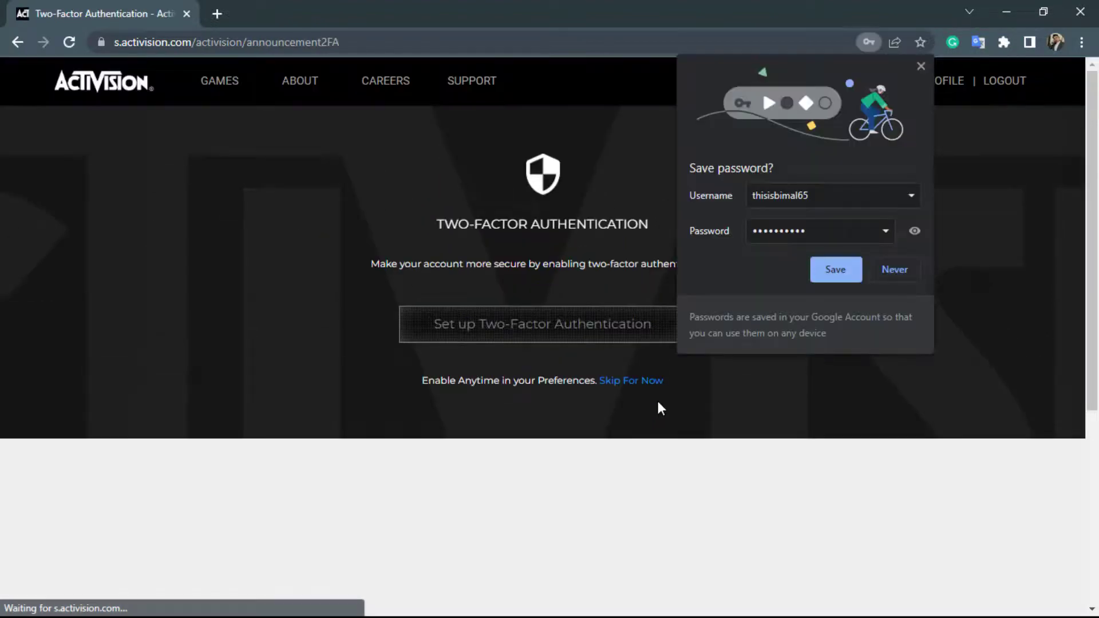
left_click(891, 276)
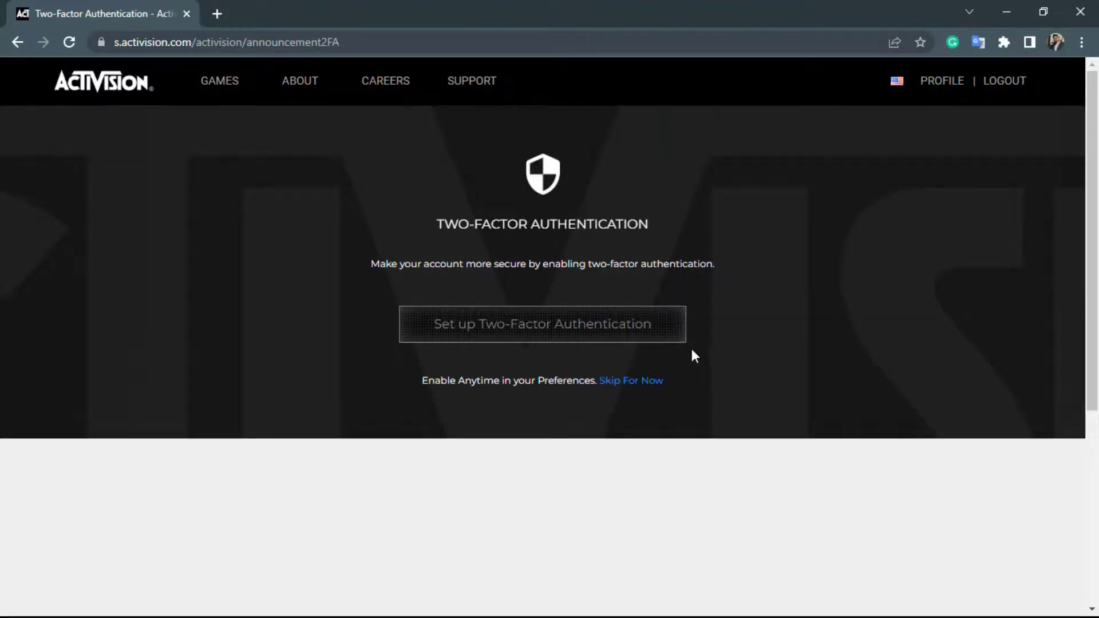
left_click(647, 379)
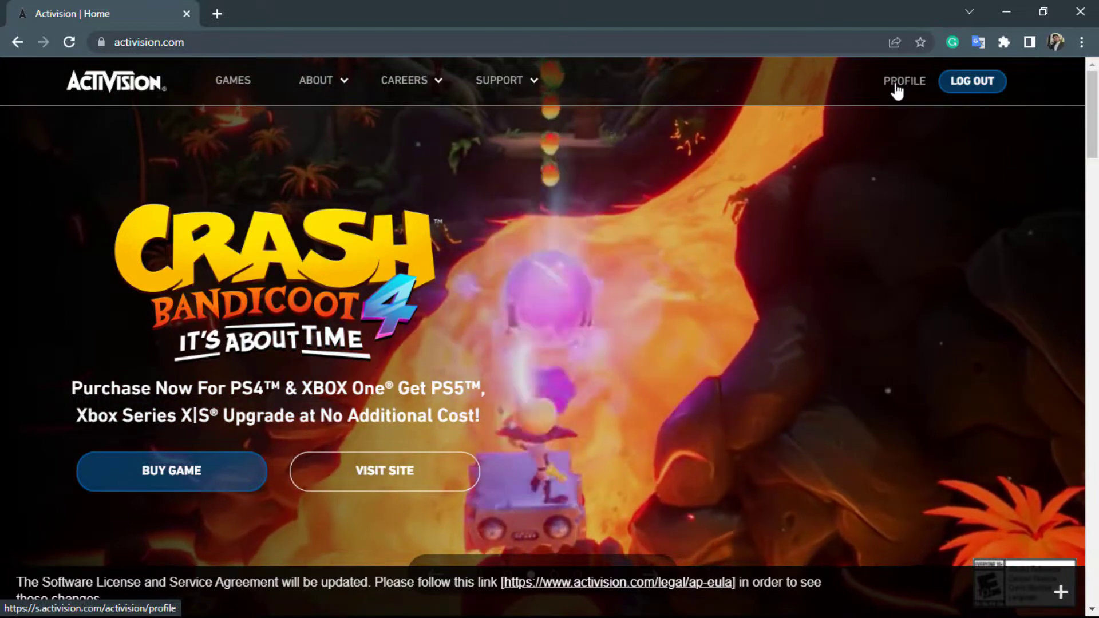
Step: Open PROFILE and scroll the Account Management page's linked-account options at 20% completion
left_click(896, 87)
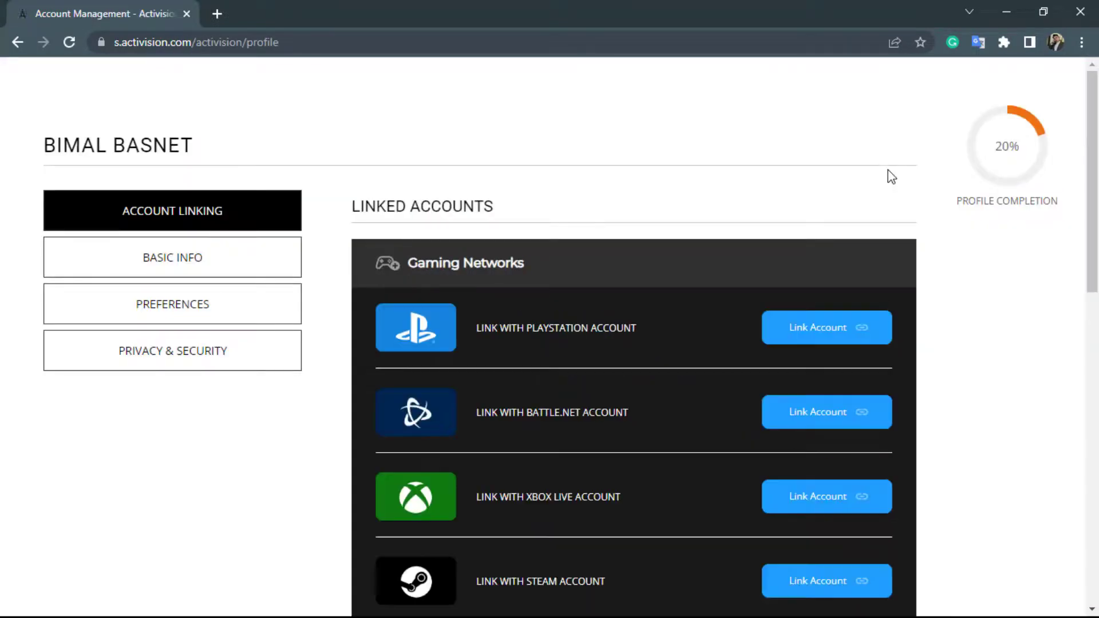
scroll(894, 195, "down", 2)
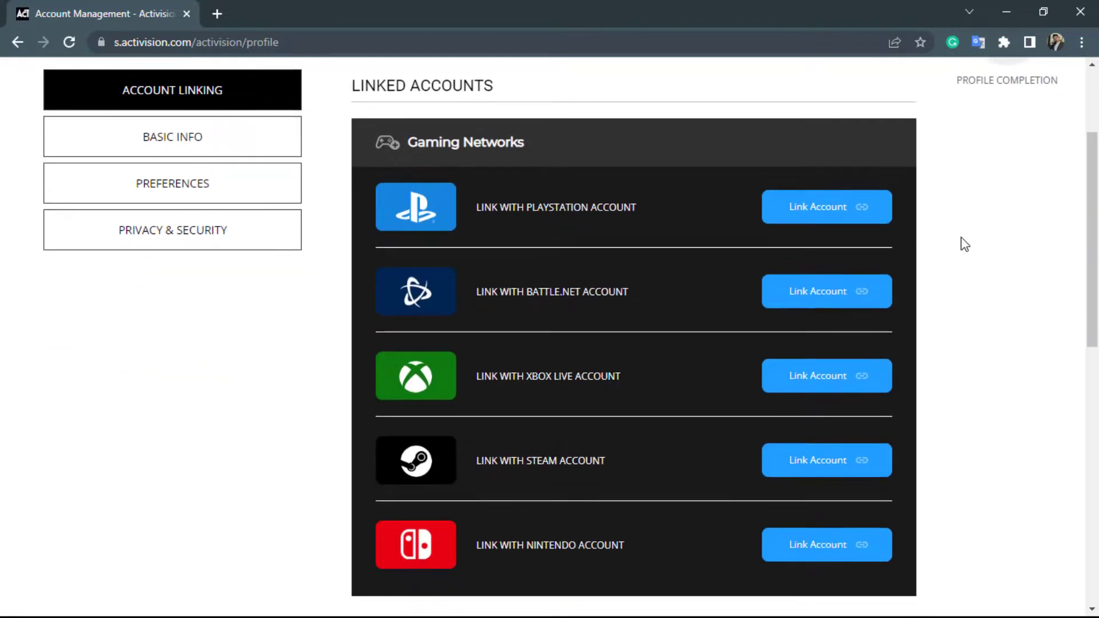
scroll(963, 243, "down", 1)
scroll(962, 239, "up", 4)
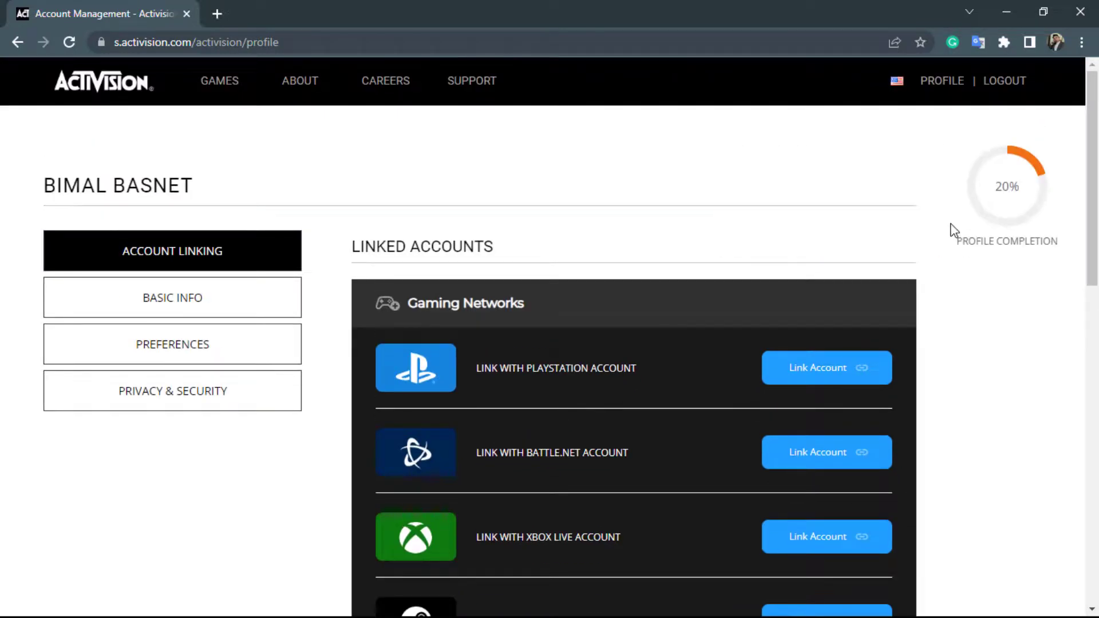